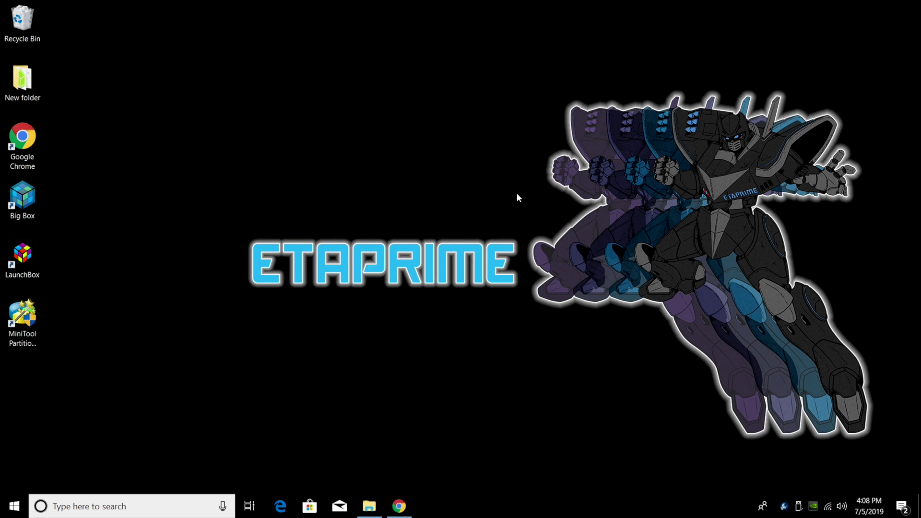
Check the 32GBSD (D:) drive, then go back to Chrome's raspberrypi.org Downloads page
click(379, 515)
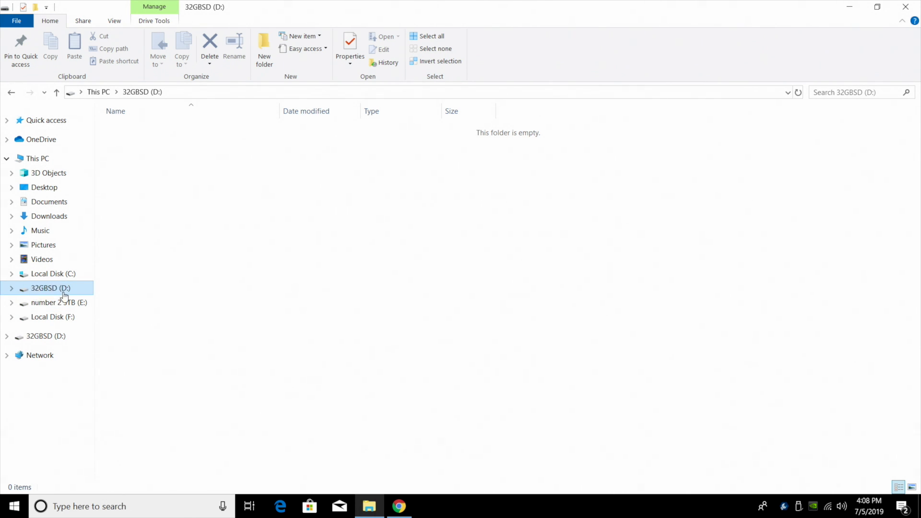
click(851, 7)
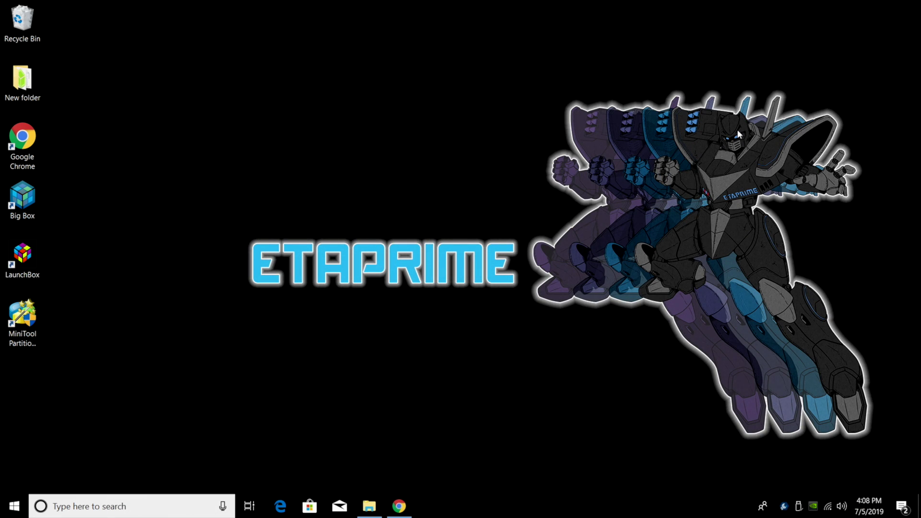
click(403, 507)
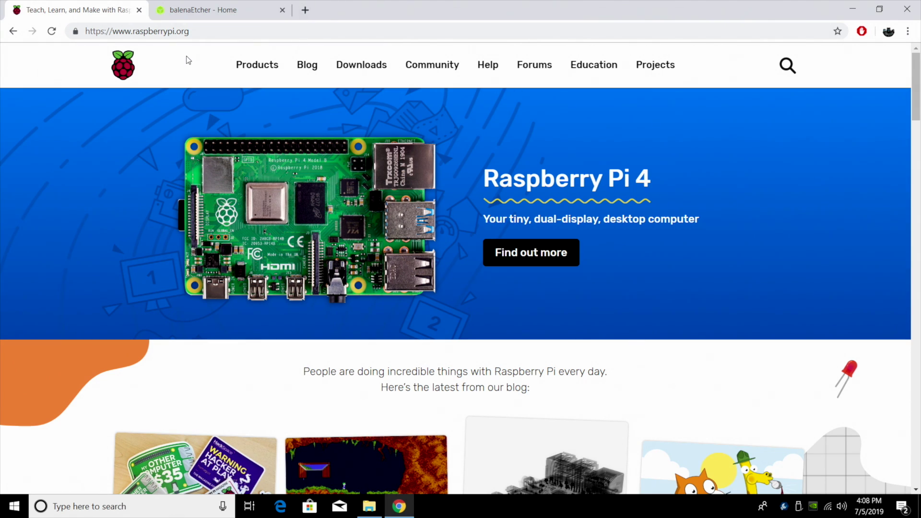
click(353, 64)
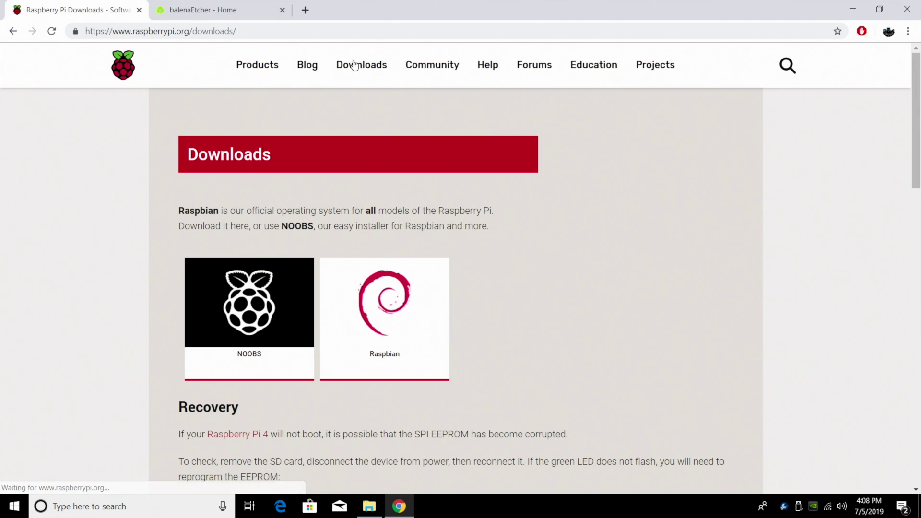
From the Raspbian page, download the Buster with desktop and recommended software ZIP
scroll(611, 189, down, 2)
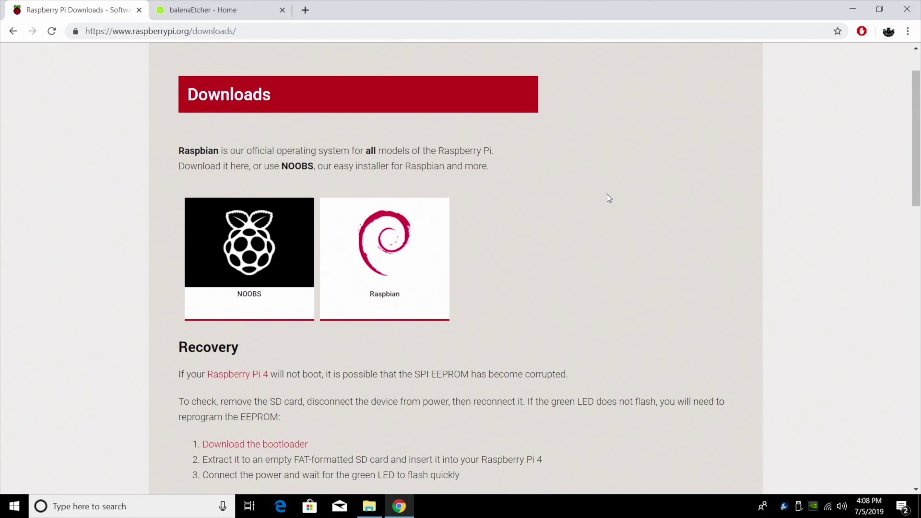
mouse_move(265, 253)
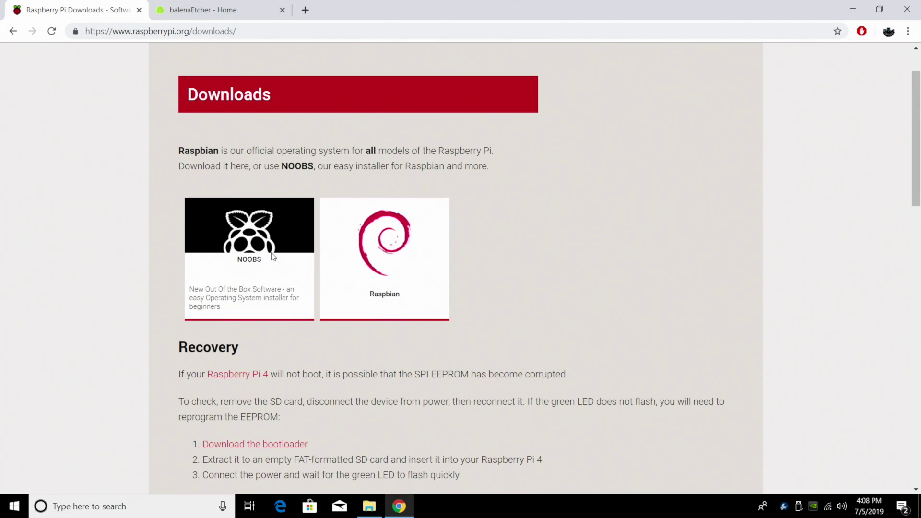
mouse_move(362, 284)
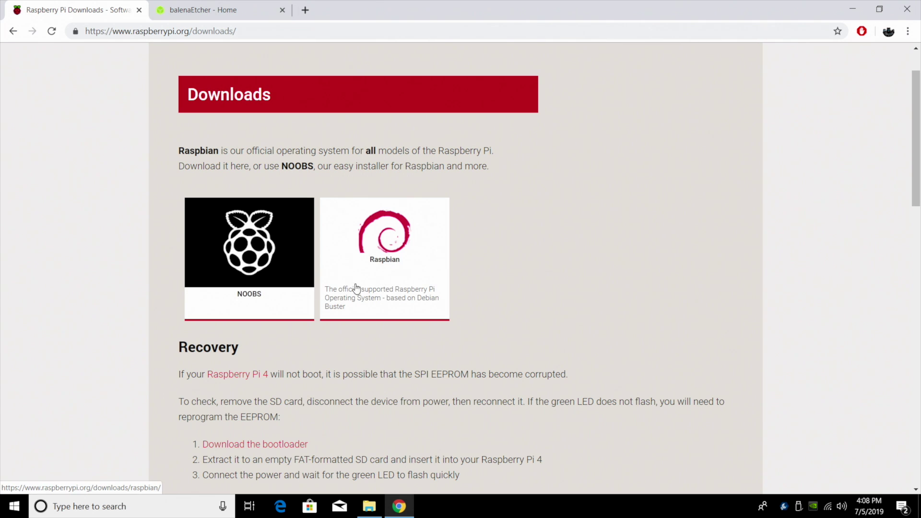
click(377, 246)
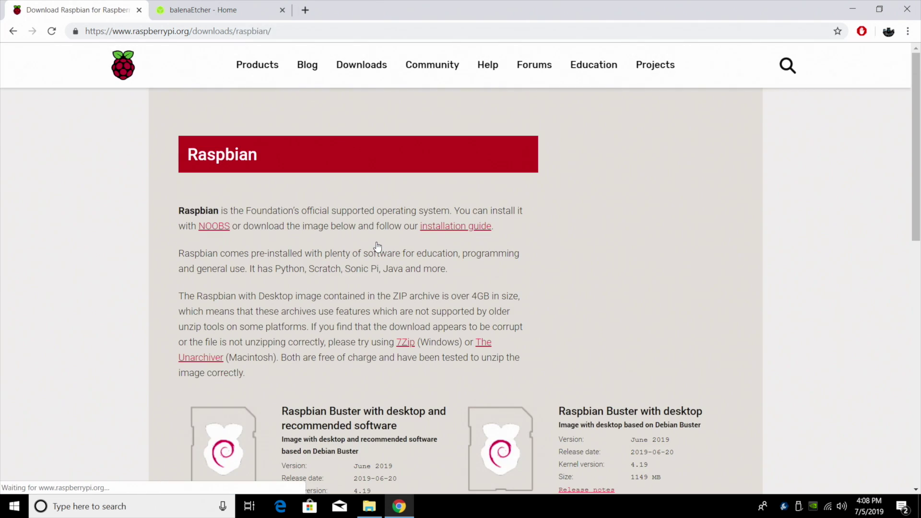
scroll(378, 246, down, 3)
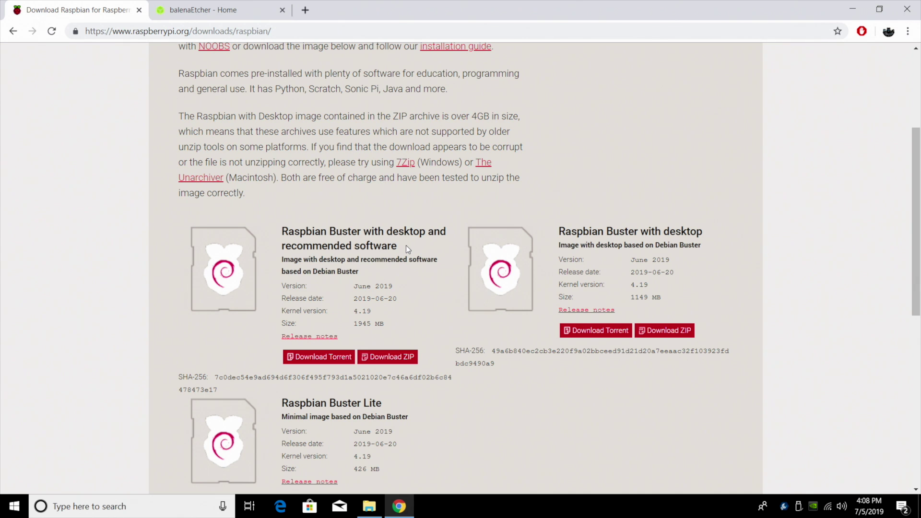
click(392, 358)
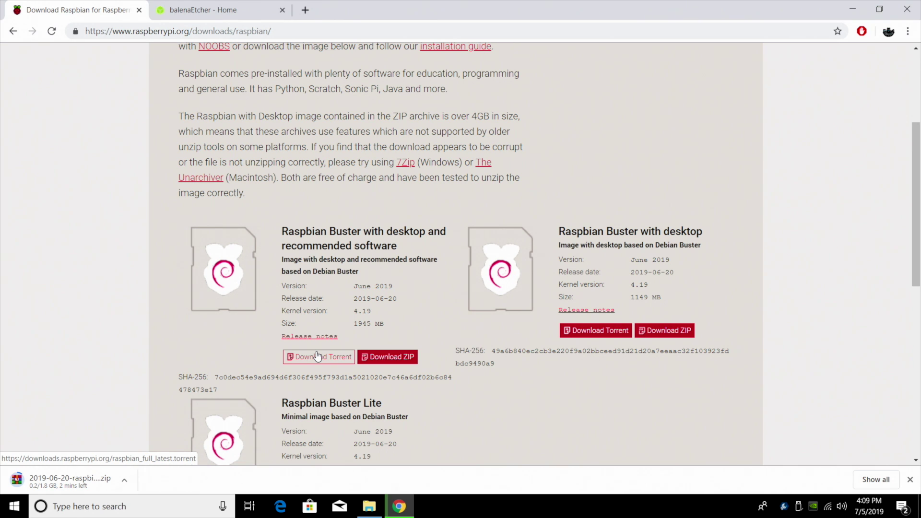
On the balenaEtcher website, open the Download dropdown listing Etcher builds for other systems
click(254, 10)
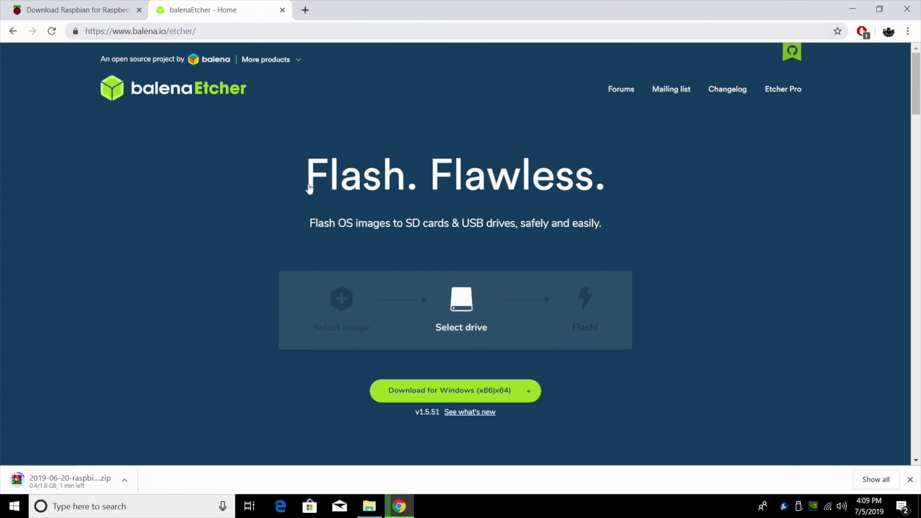
click(529, 391)
scroll(559, 383, down, 1)
scroll(557, 381, down, 3)
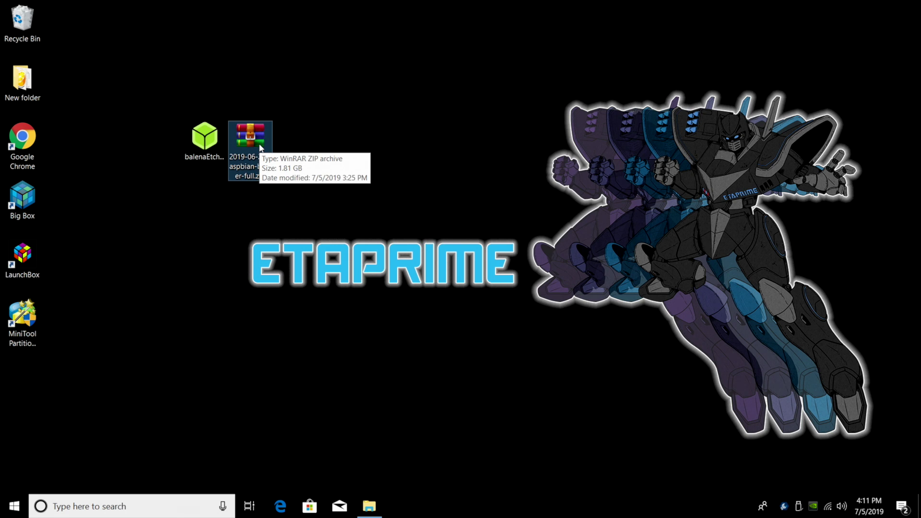
Launch balenaEtcher, pick 2019-06-20-raspbian-buster-full.zip as image and the Transcend SD card as target
double_click(212, 144)
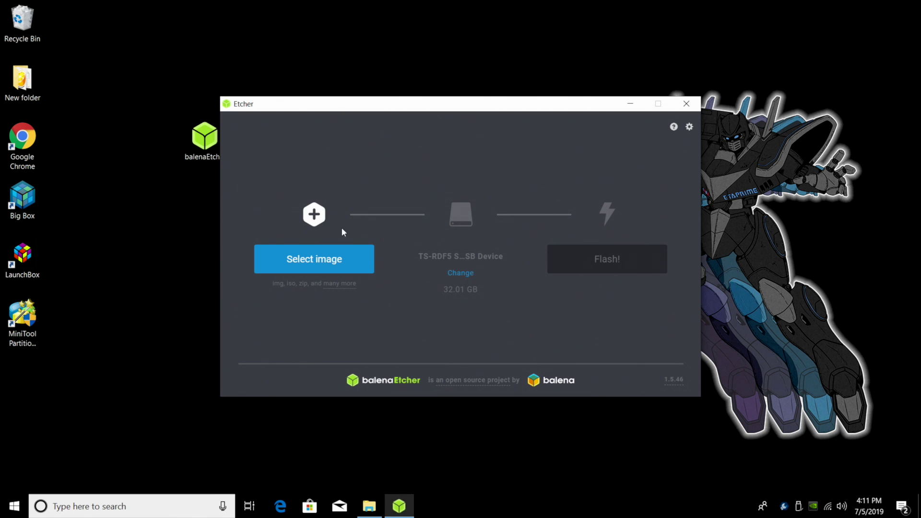
click(319, 271)
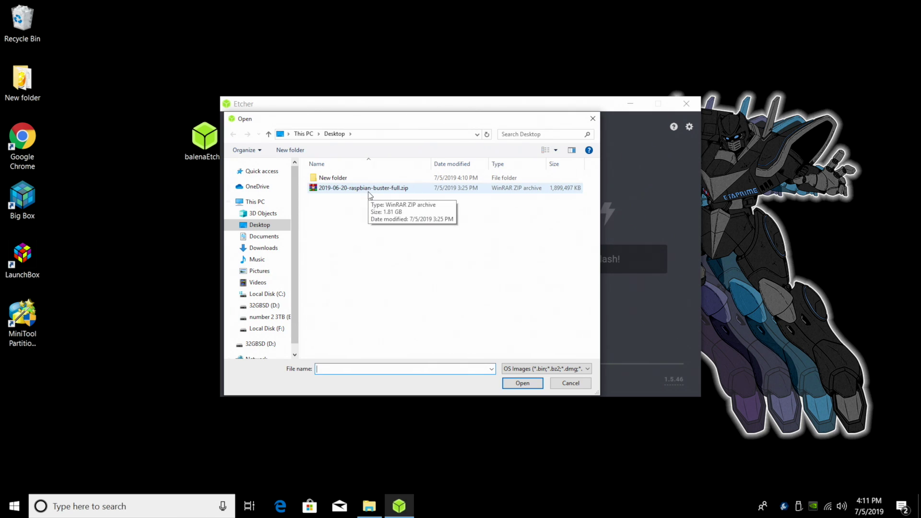
double_click(407, 189)
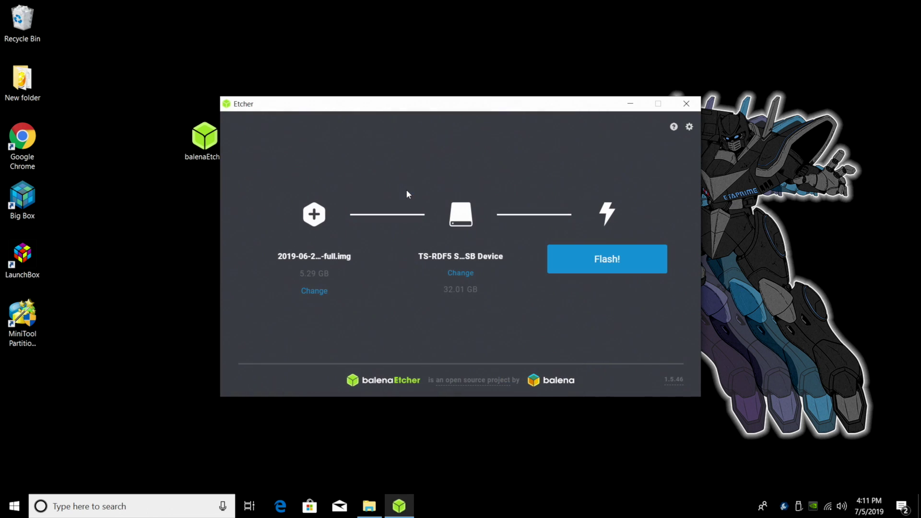
click(461, 273)
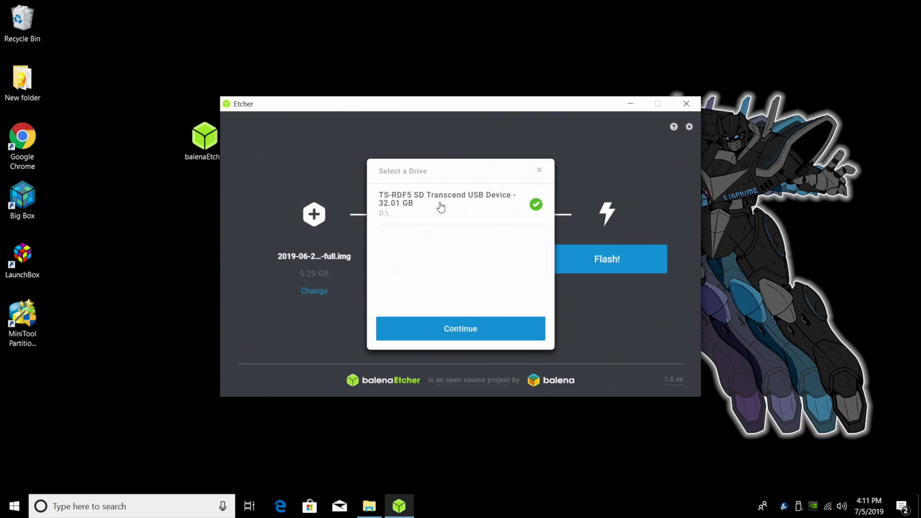
click(470, 332)
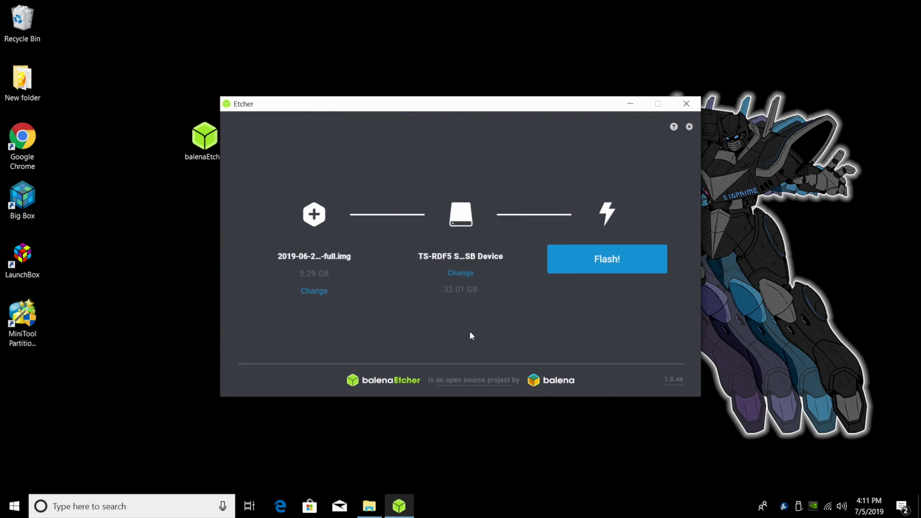
Flash the image, declining the Format disk prompt and dismissing both Location is not available errors
click(595, 256)
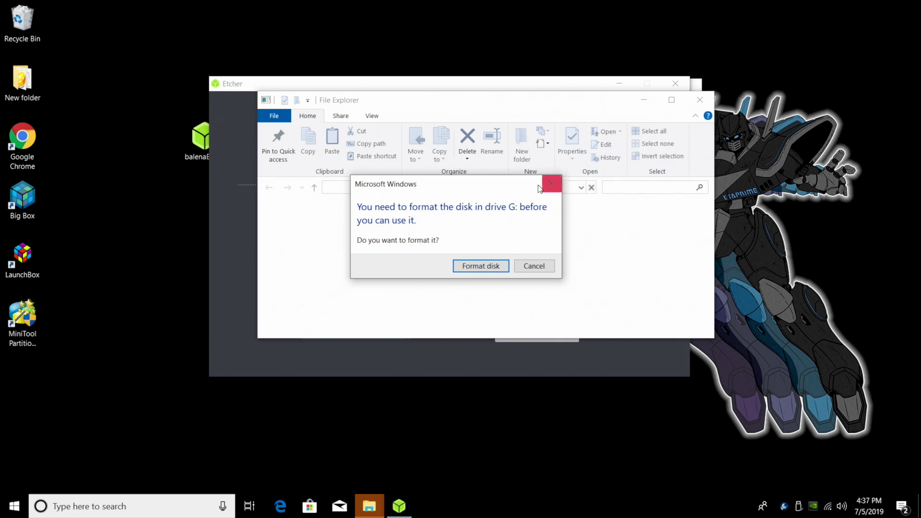
click(551, 184)
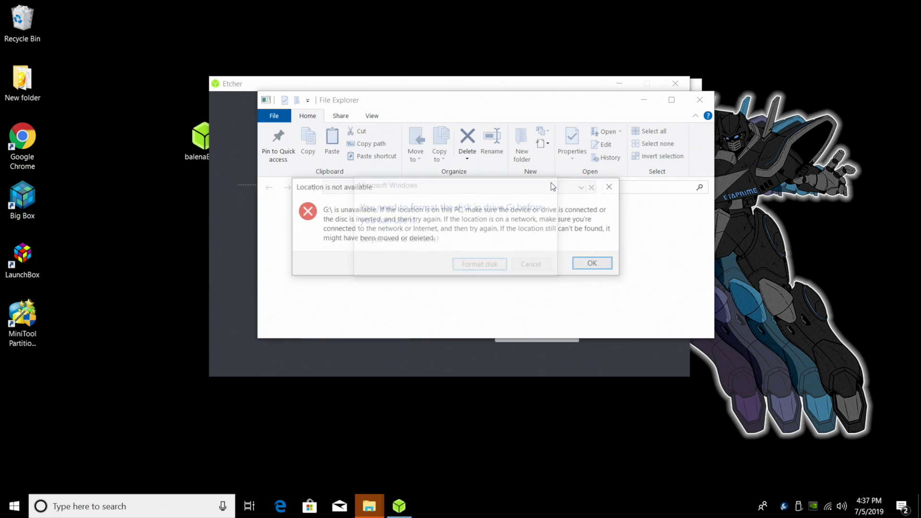
click(595, 264)
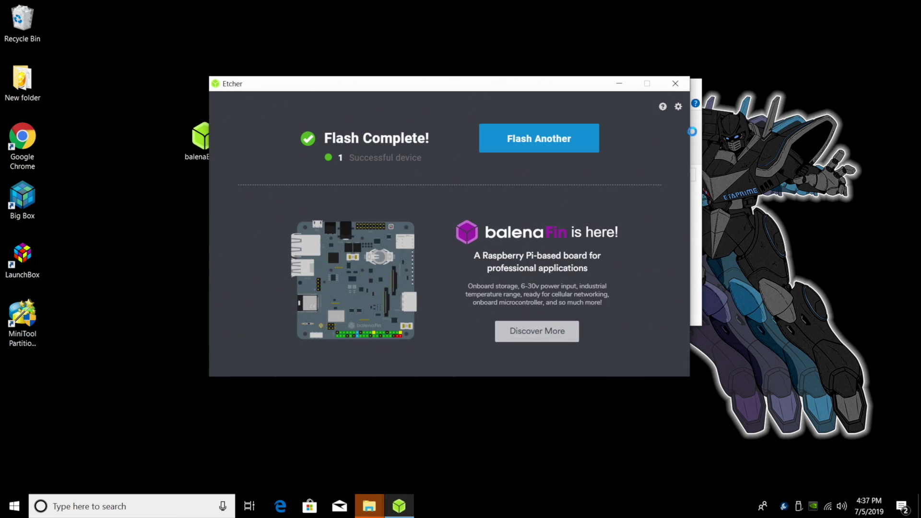
click(595, 264)
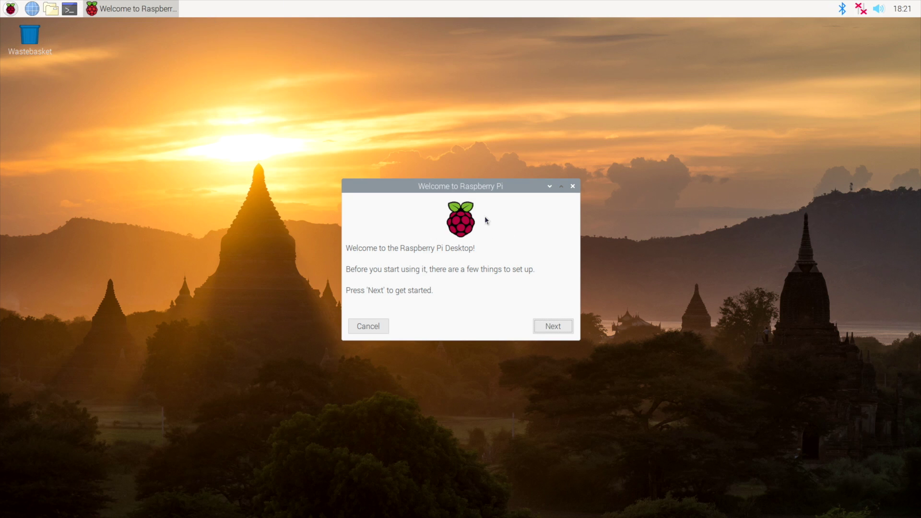
Choose United States, New York timezone, English language and US keyboard, then continue
click(550, 321)
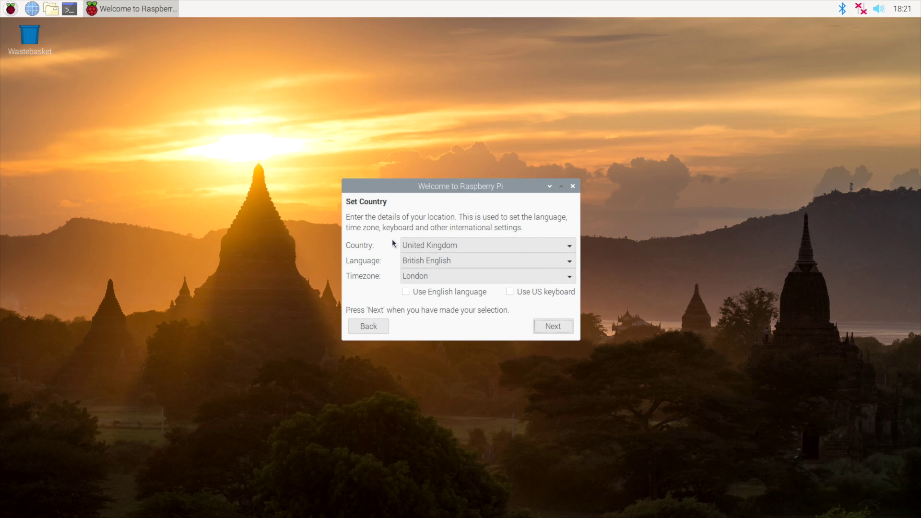
click(455, 246)
click(442, 261)
click(438, 278)
scroll(446, 482, down, 3)
click(441, 478)
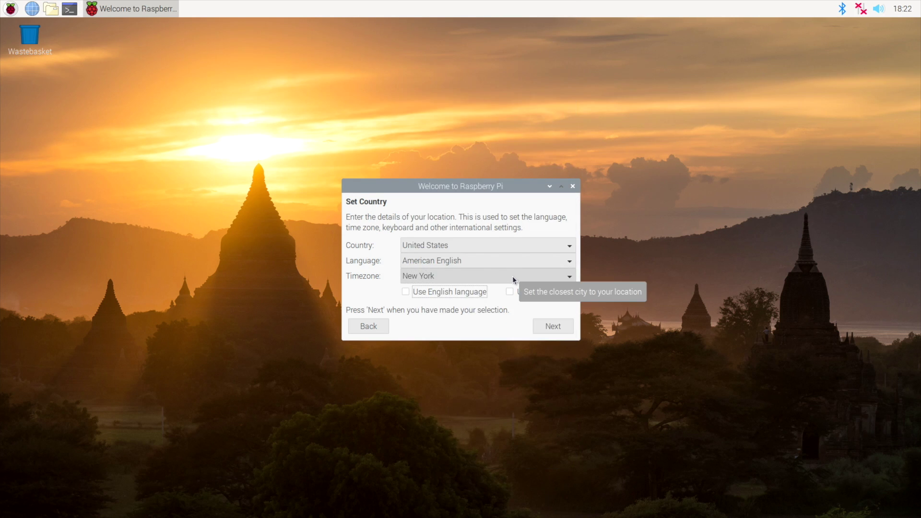
click(406, 292)
click(530, 295)
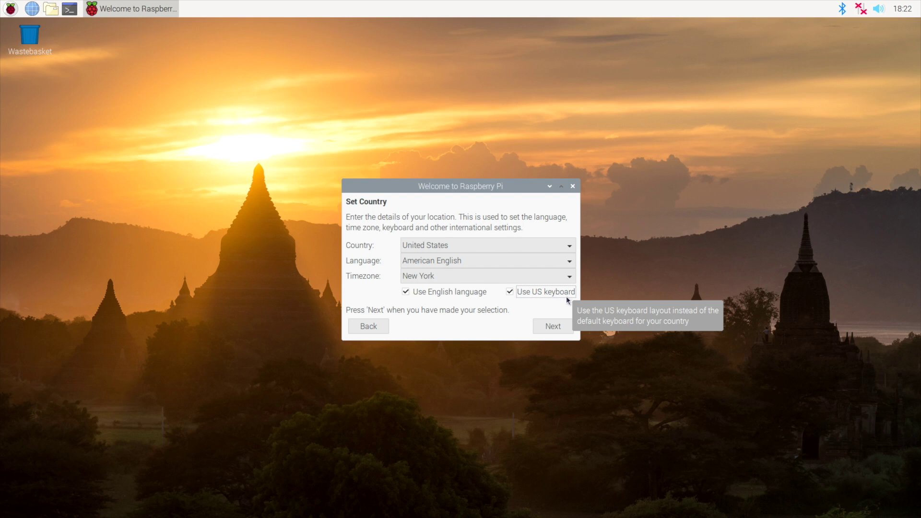
click(554, 325)
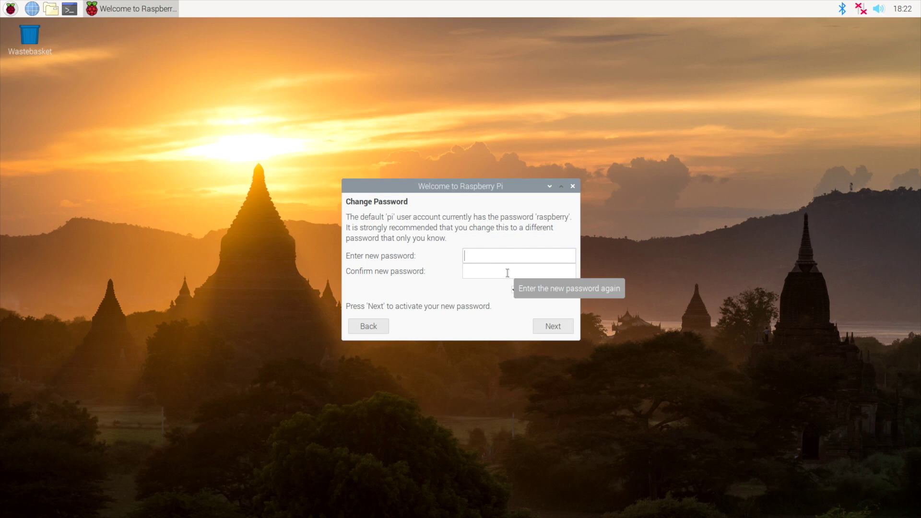
Skip the password change, join 'we got wifi-2G' with its password, and dismiss the update error
click(556, 327)
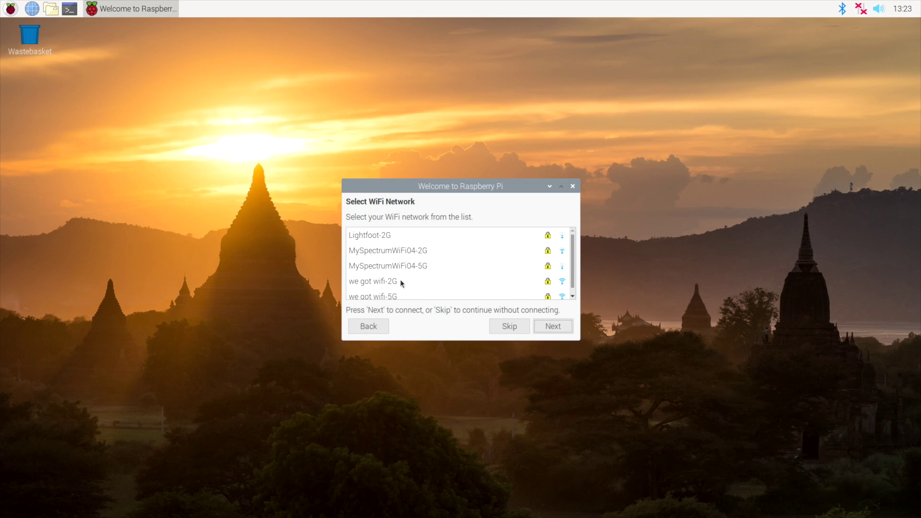
click(384, 289)
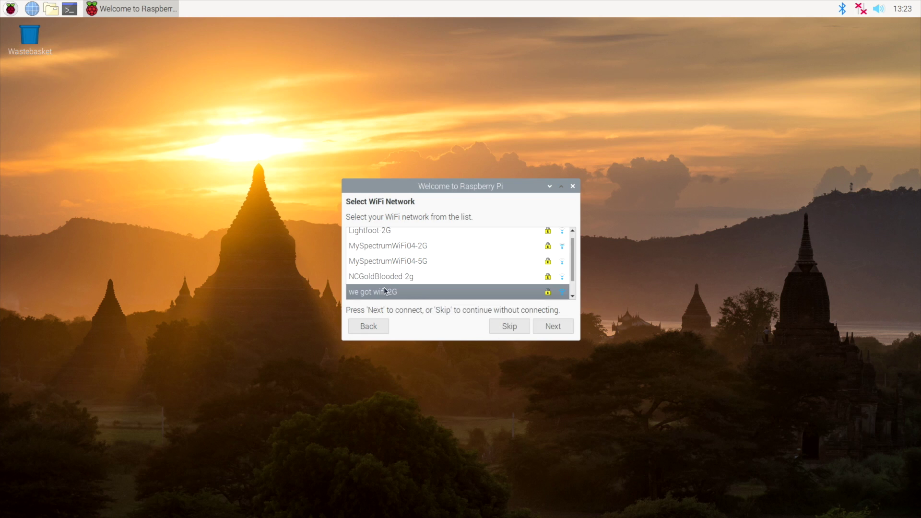
click(552, 327)
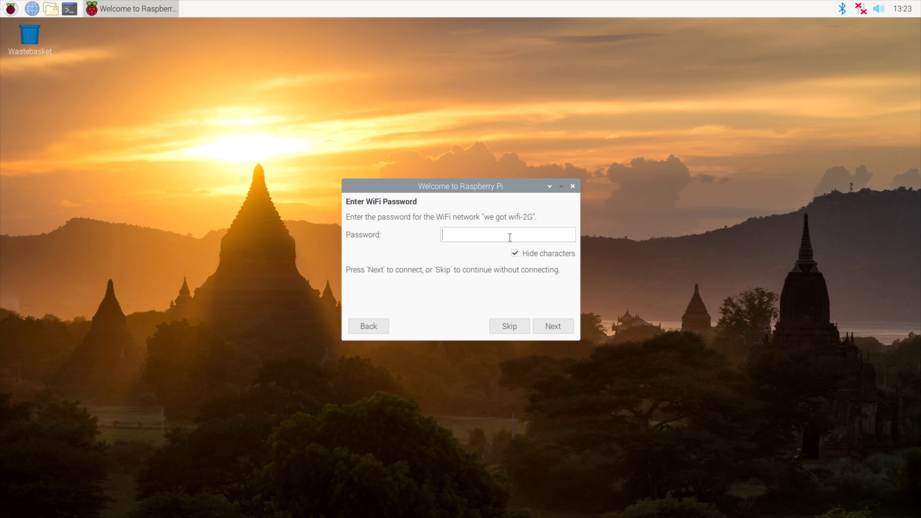
click(558, 325)
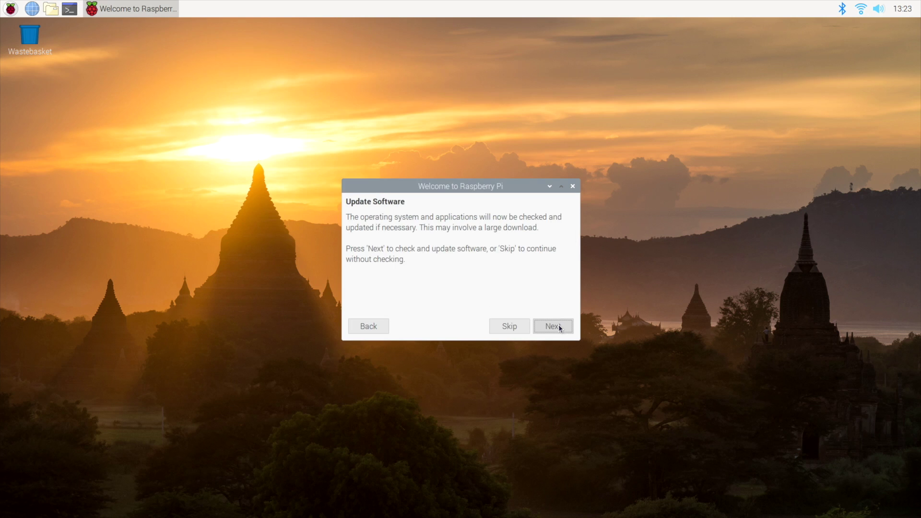
click(549, 326)
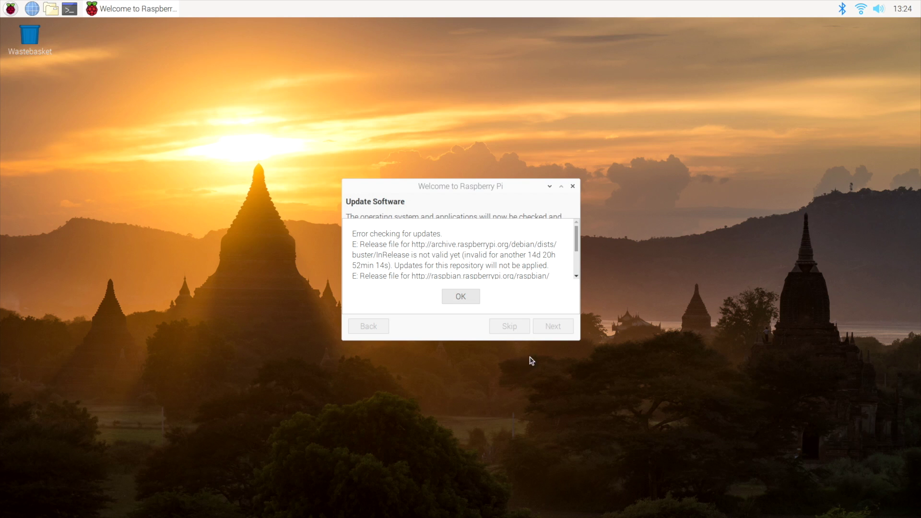
click(477, 297)
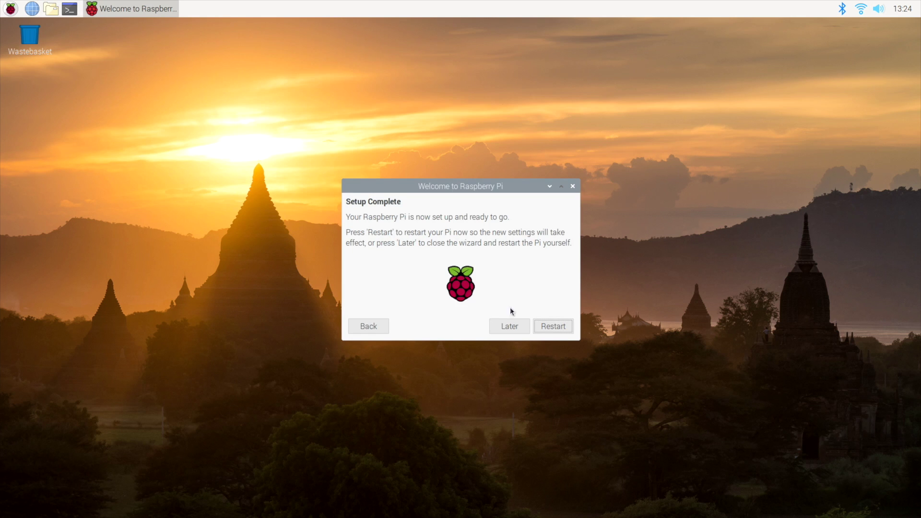
Restart the Pi, then browse each Raspberry menu category down to Preferences
click(562, 329)
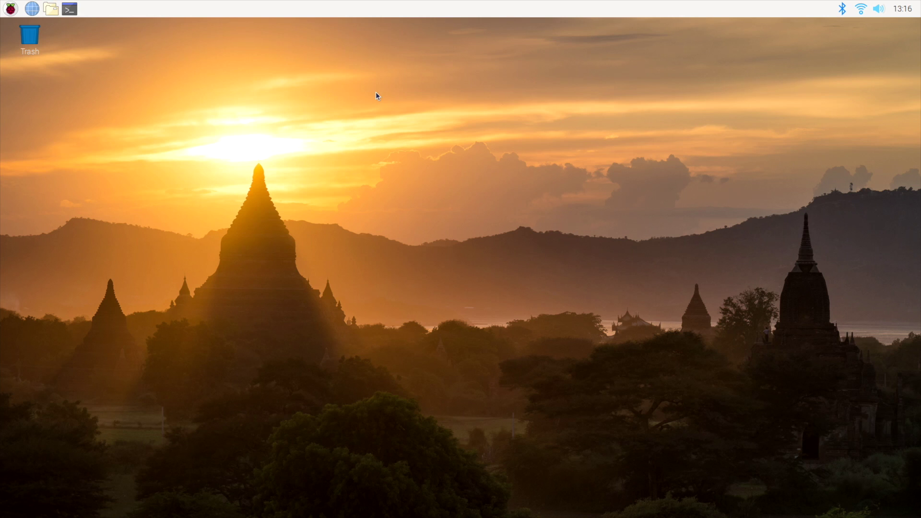
click(14, 11)
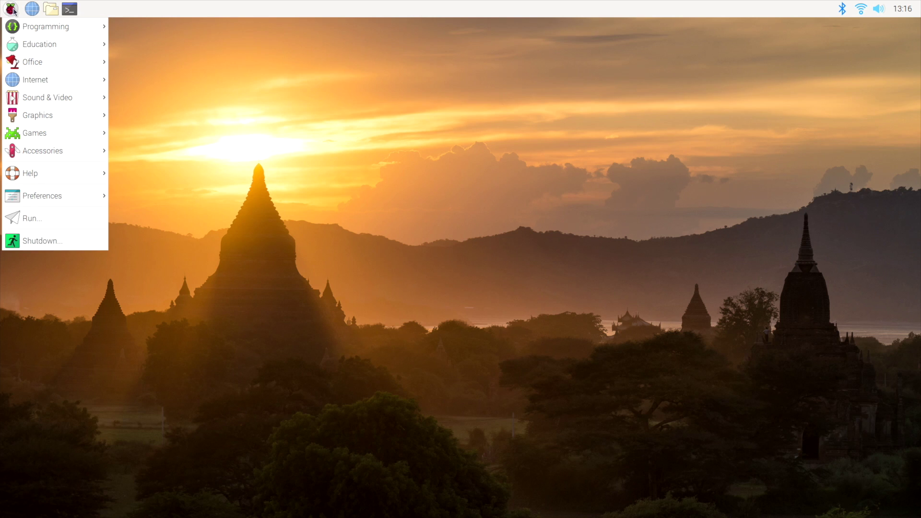
mouse_move(45, 30)
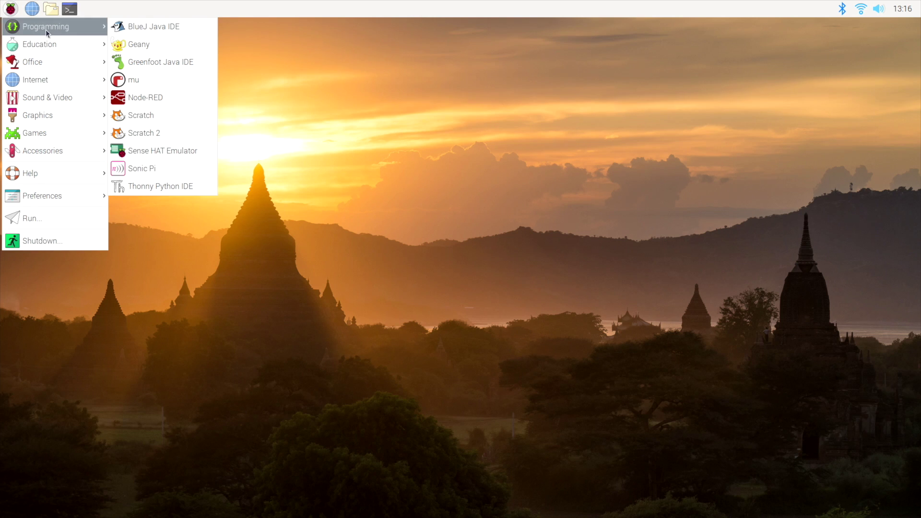
mouse_move(51, 46)
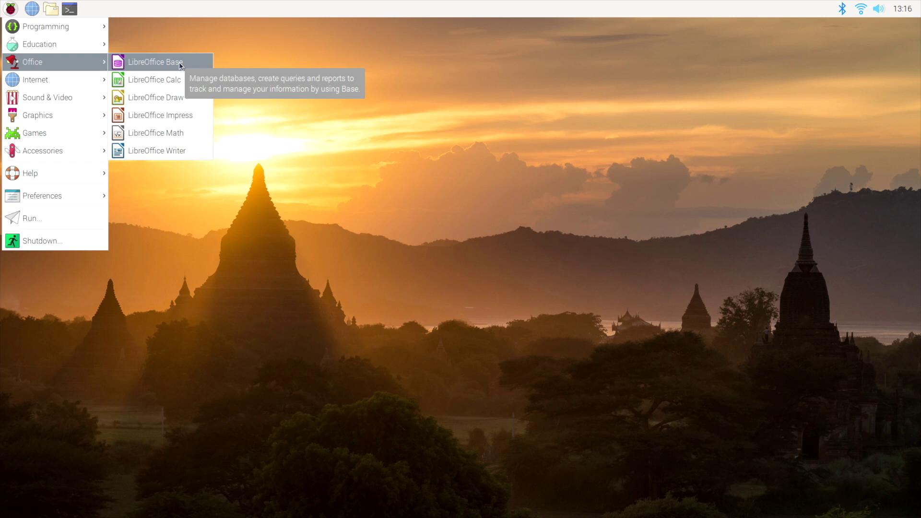
mouse_move(37, 77)
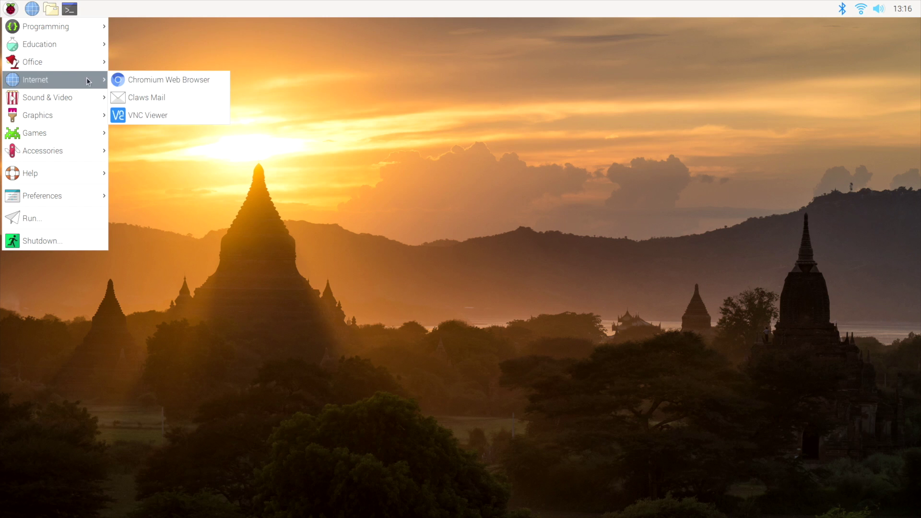
mouse_move(76, 101)
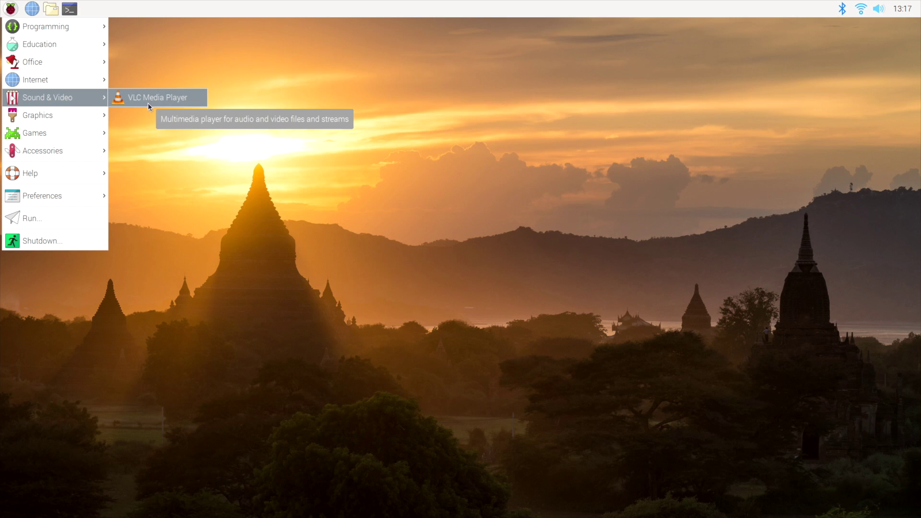
mouse_move(82, 116)
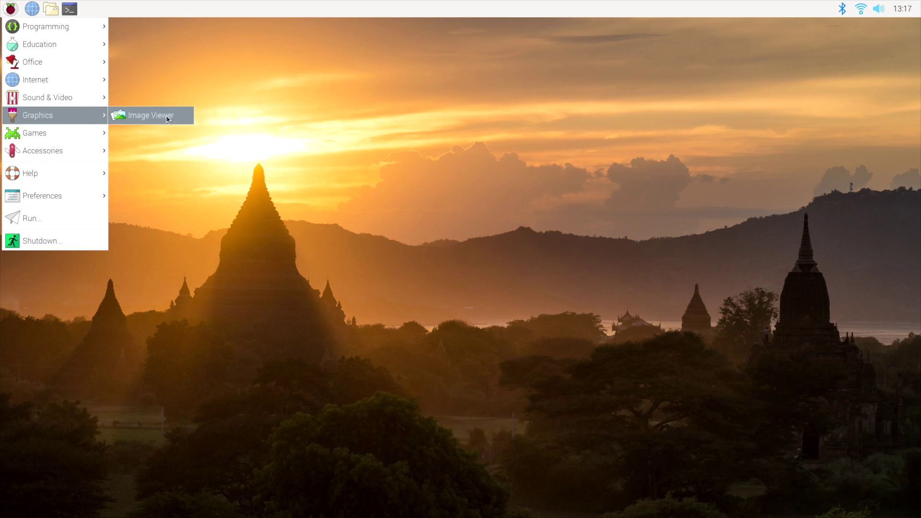
mouse_move(73, 137)
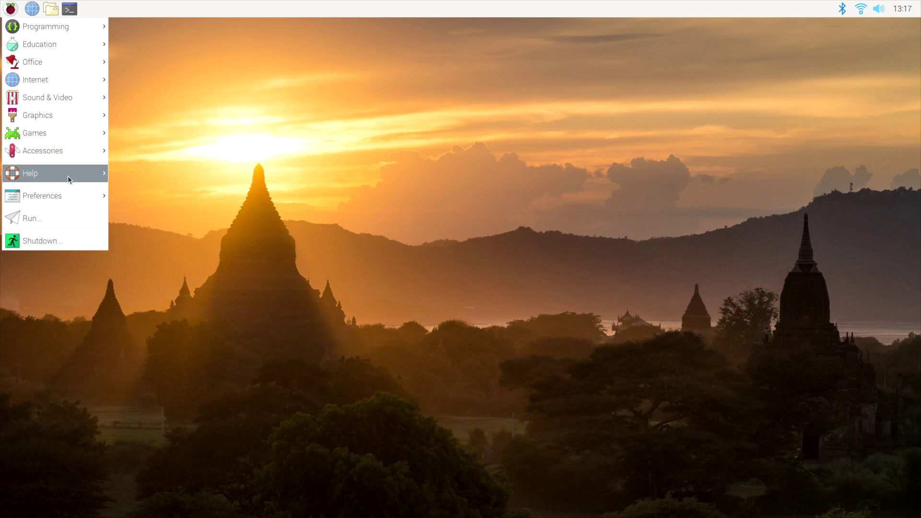
mouse_move(70, 198)
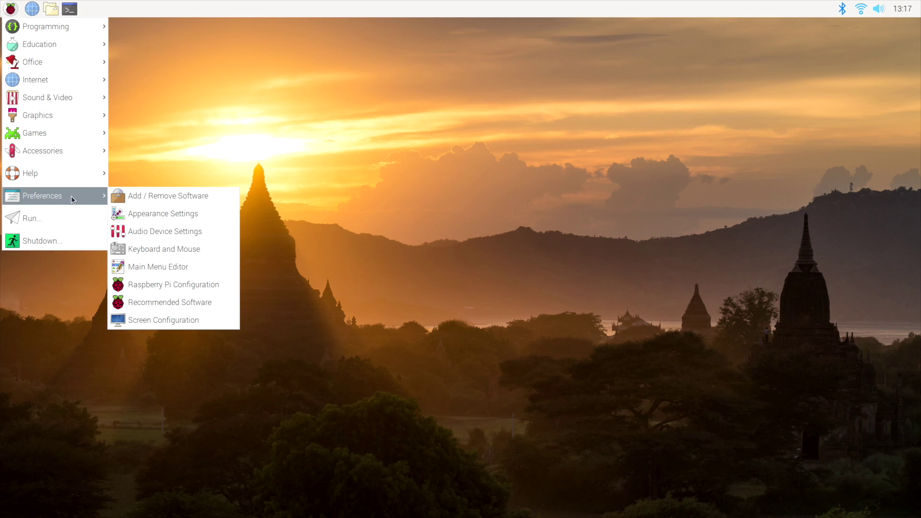
In Raspberry Pi Configuration's Performance tab, set GPU Memory to 512 and apply without rebooting
click(193, 288)
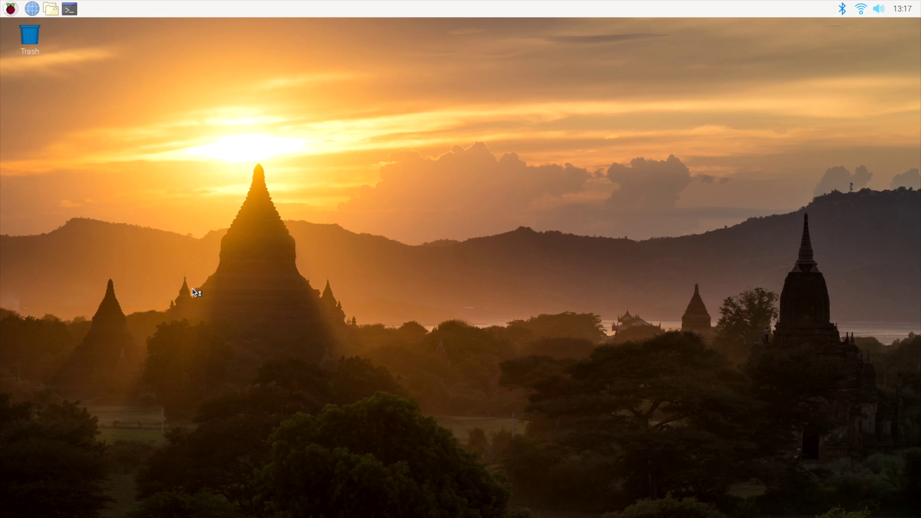
click(477, 186)
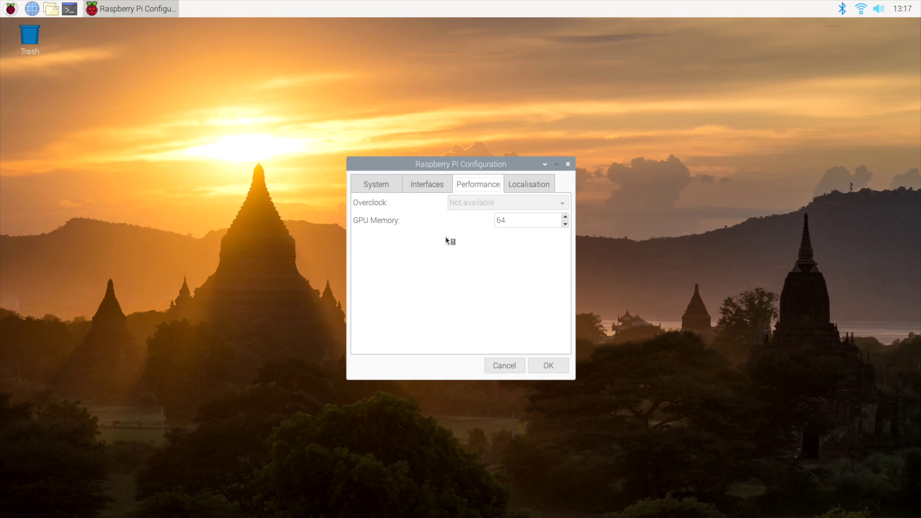
click(565, 217)
click(565, 217)
click(565, 216)
click(565, 217)
click(565, 217)
click(565, 217)
click(565, 217)
click(565, 217)
click(565, 216)
click(565, 217)
click(565, 217)
click(565, 216)
click(565, 217)
click(565, 217)
click(565, 217)
click(565, 217)
click(544, 367)
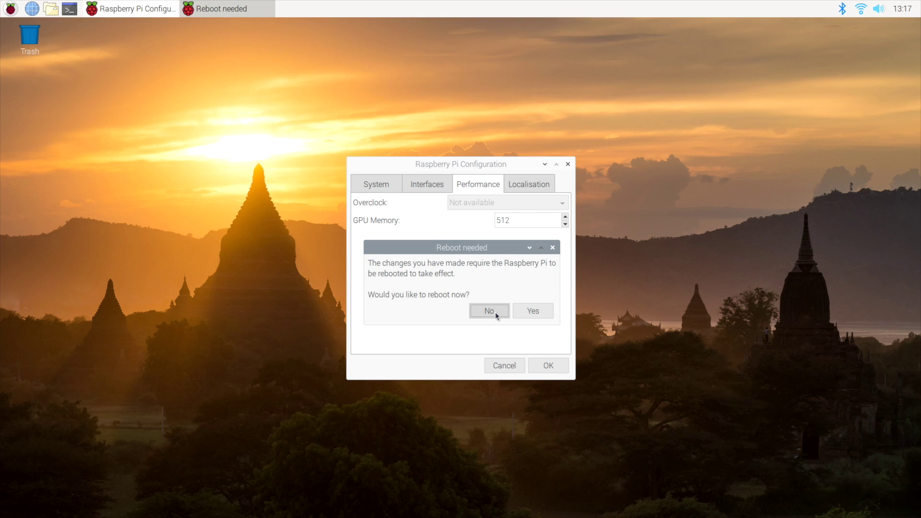
click(480, 310)
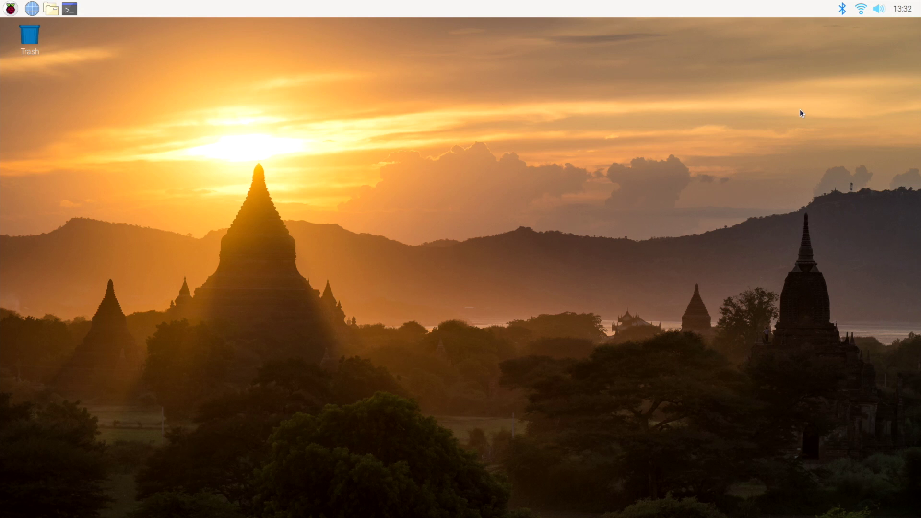
Run 'sudo apt-get update' in a new LXTerminal, then recall it for editing
click(70, 10)
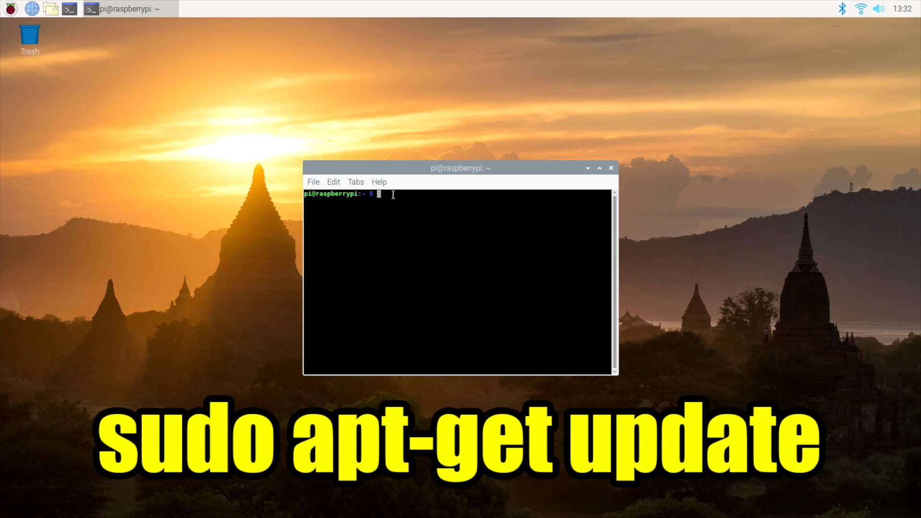
text(sudo apt-get update)
key(Return)
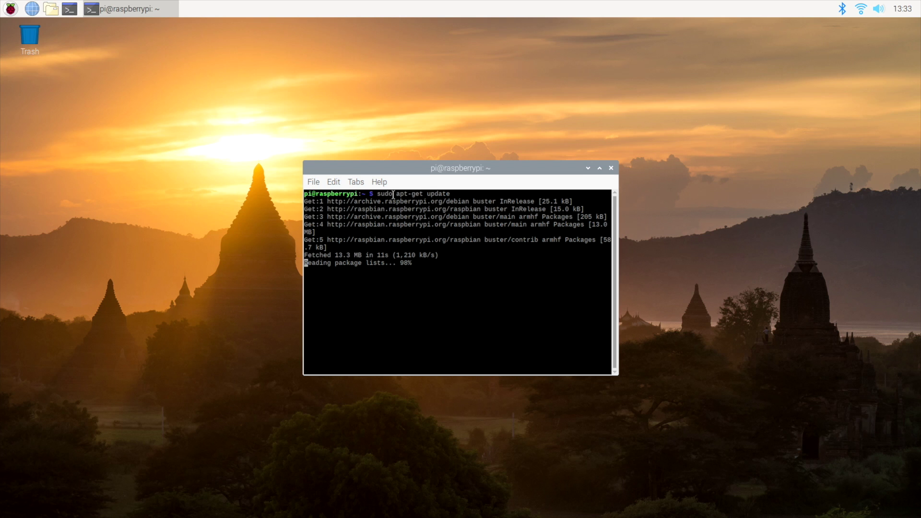
key(Up)
key(BackSpace)
key(BackSpace)
key(BackSpace)
key(BackSpace)
key(BackSpace)
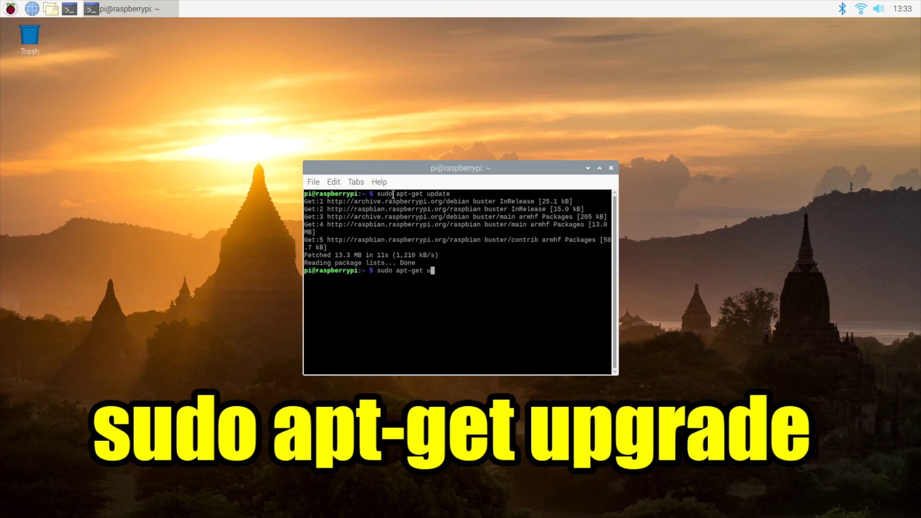
Run 'sudo apt-get upgrade', accept the 320 MB download, and move the terminal up-left
text(pgrade)
key(Return)
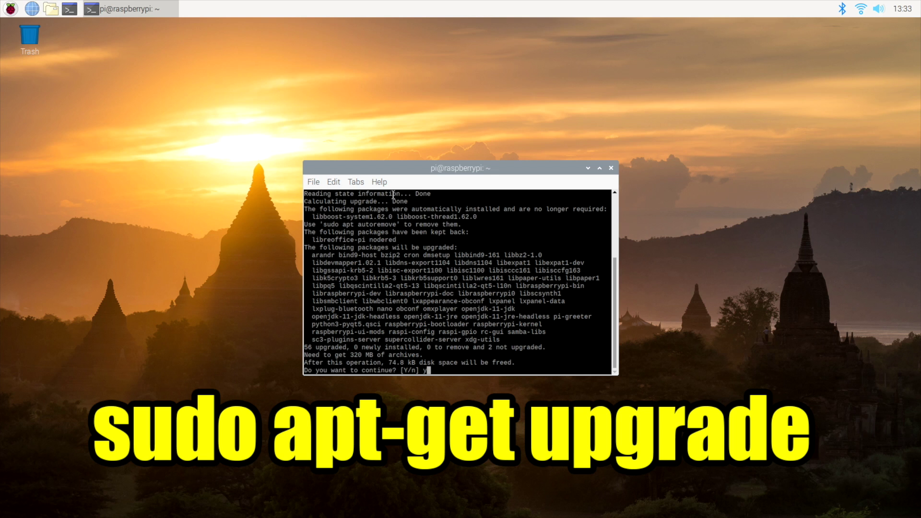
key(Return)
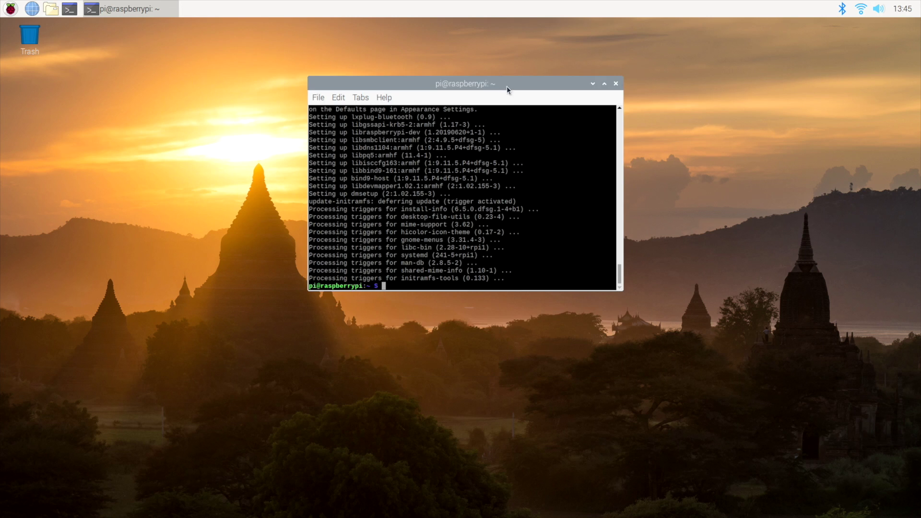
drag(510, 91, 470, 49)
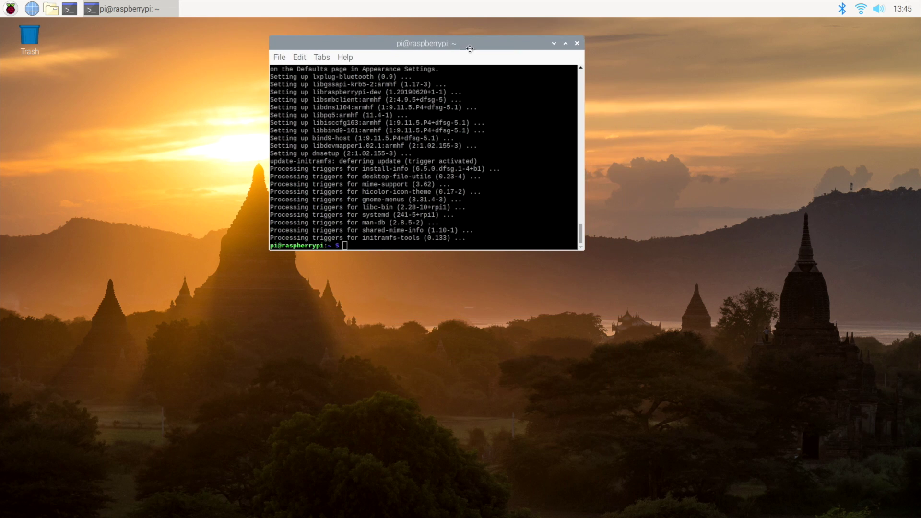
Dismiss the Shutdown options dialog without choosing an option, then close the terminal with Ctrl+D
click(12, 10)
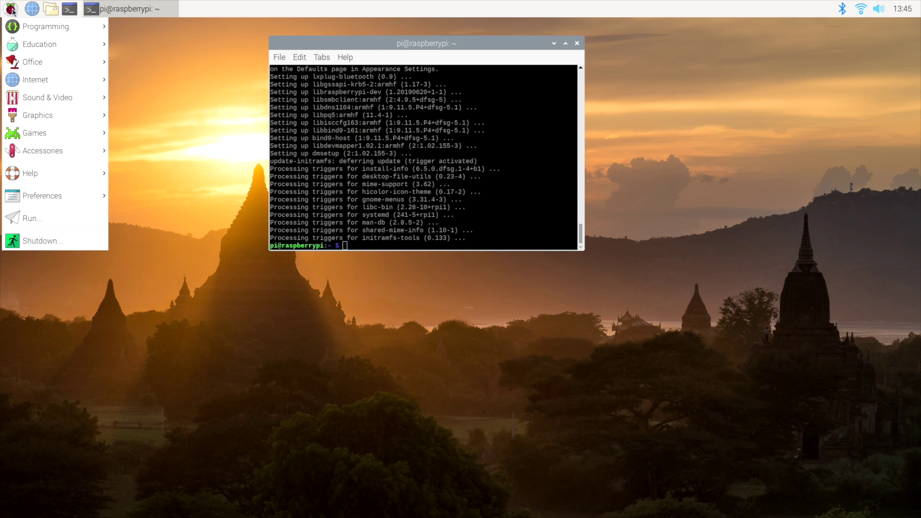
click(48, 242)
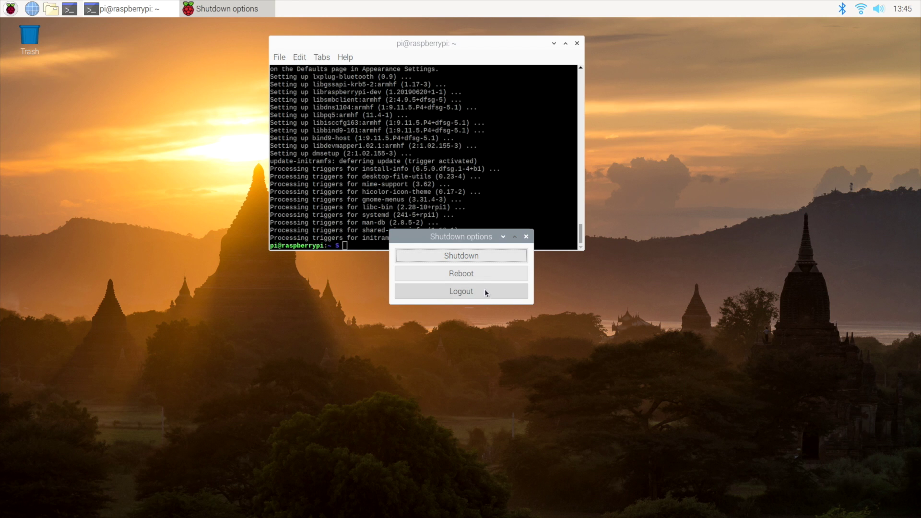
click(526, 236)
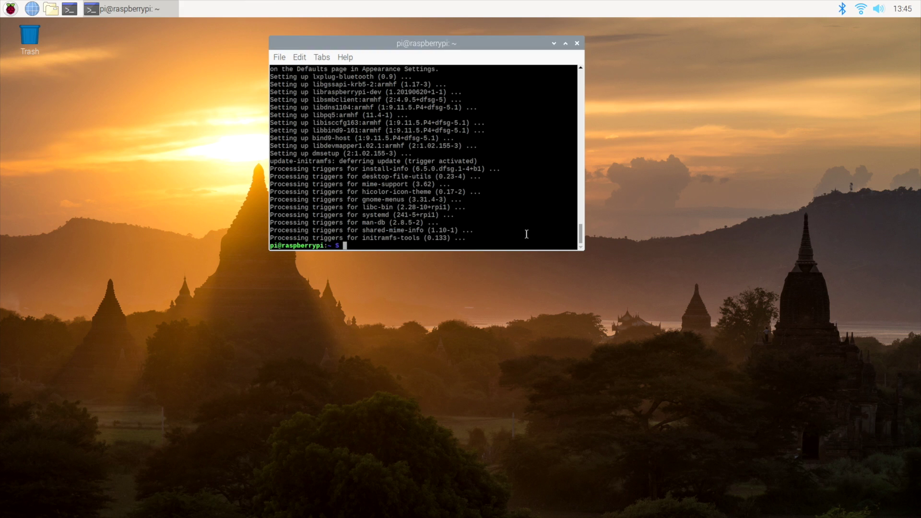
key(ctrl+d)
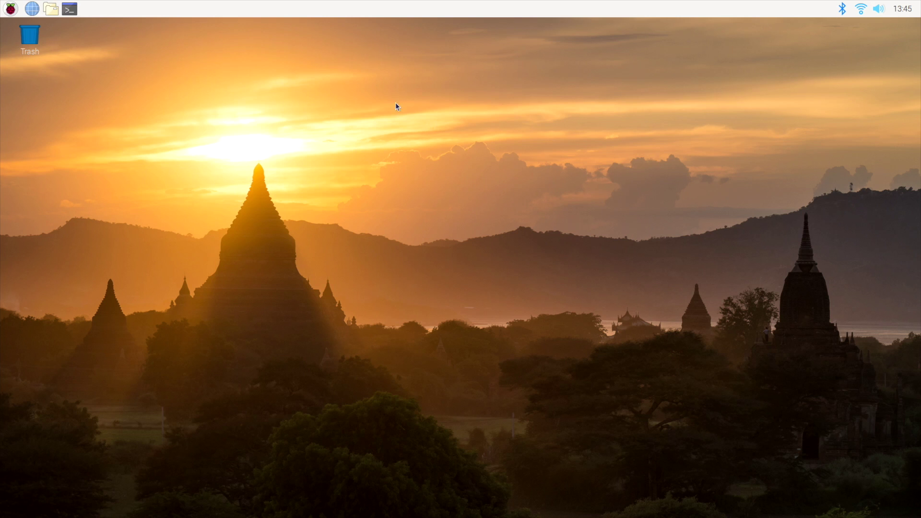
In a new terminal, run 'sudo apt-get install gimp' and confirm the install with 'y'
click(70, 9)
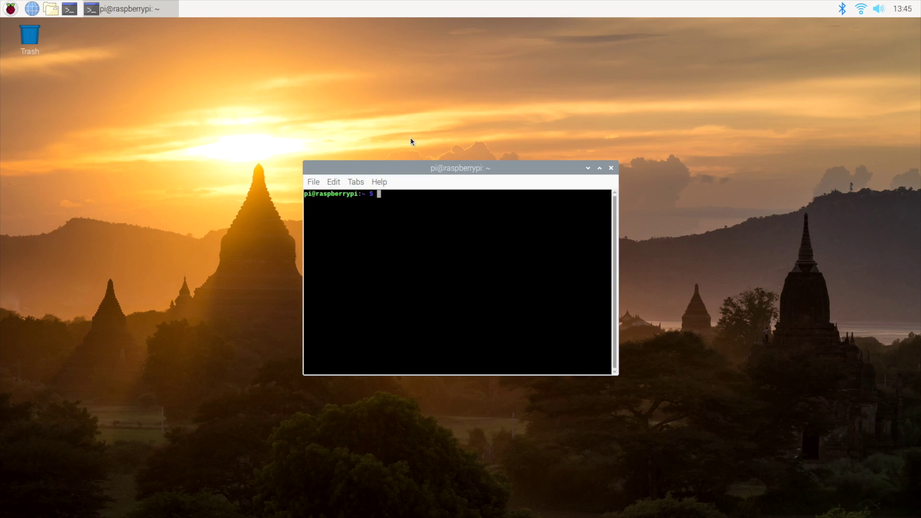
drag(413, 171, 409, 117)
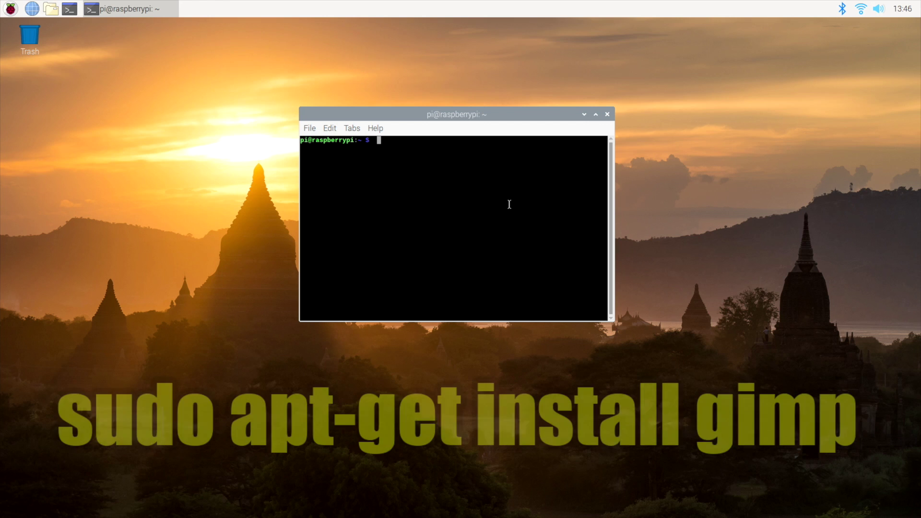
text(sudo )
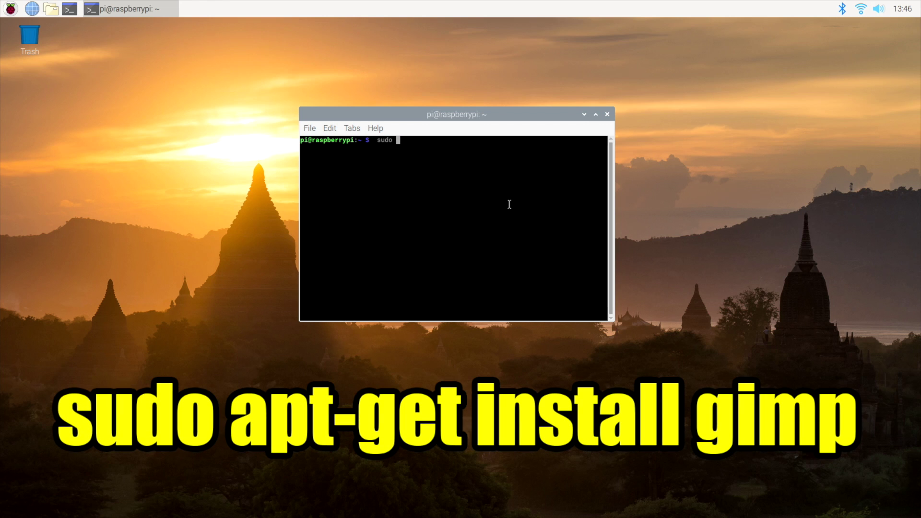
text(apt-get install gimp)
key(Return)
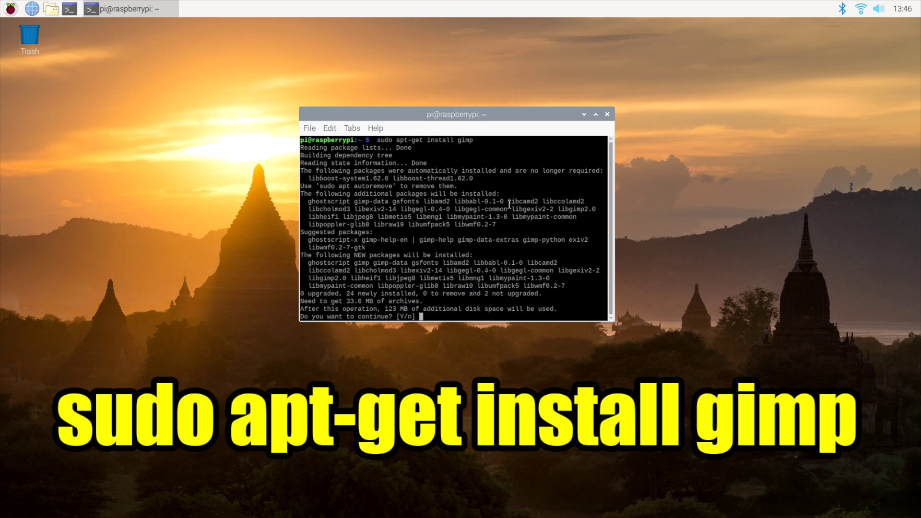
text(y)
key(Return)
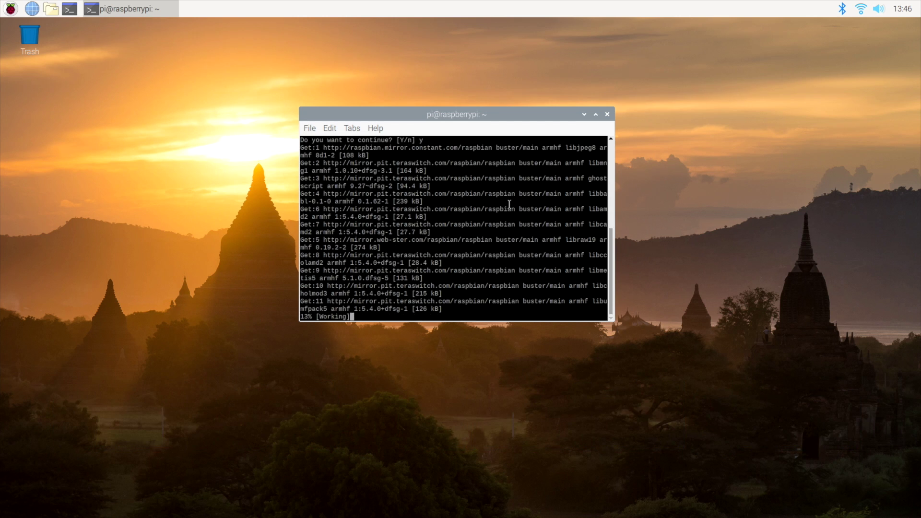
Start GNU Image Manipulation Program from the Raspberry menu's Graphics submenu
click(9, 9)
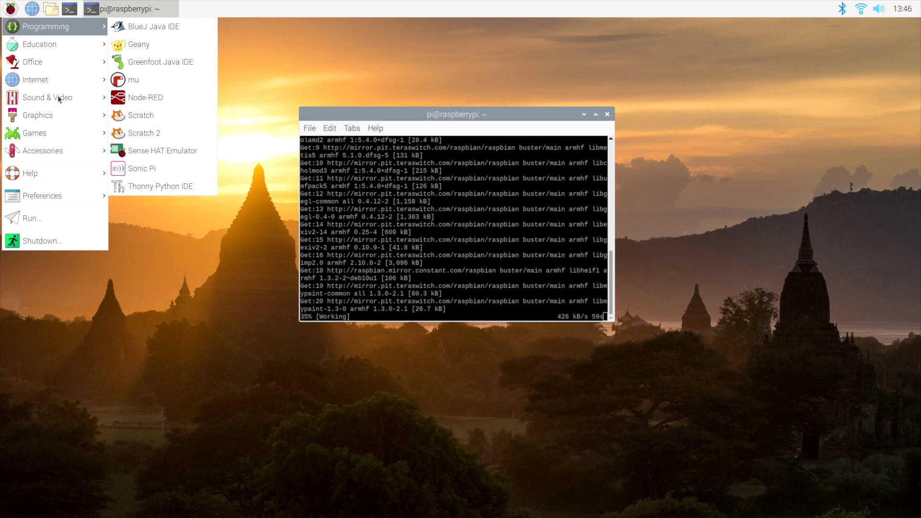
mouse_move(50, 93)
mouse_move(51, 117)
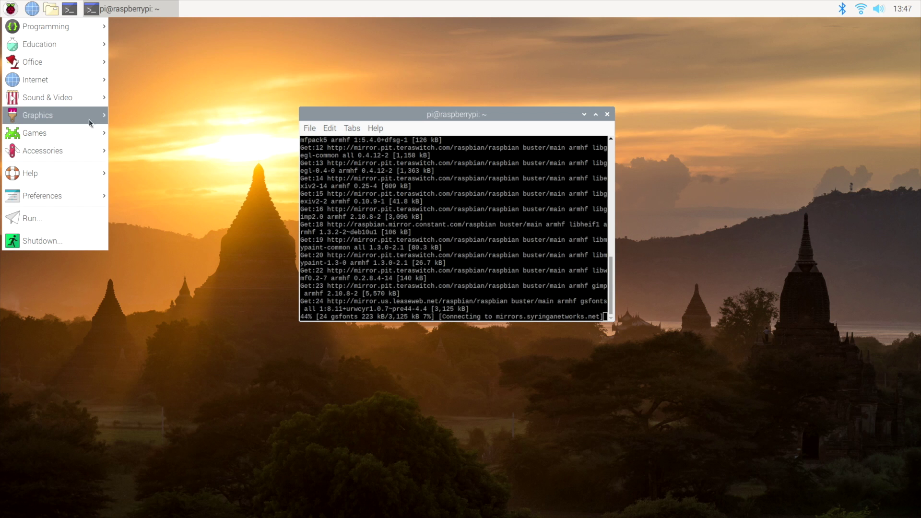
click(180, 166)
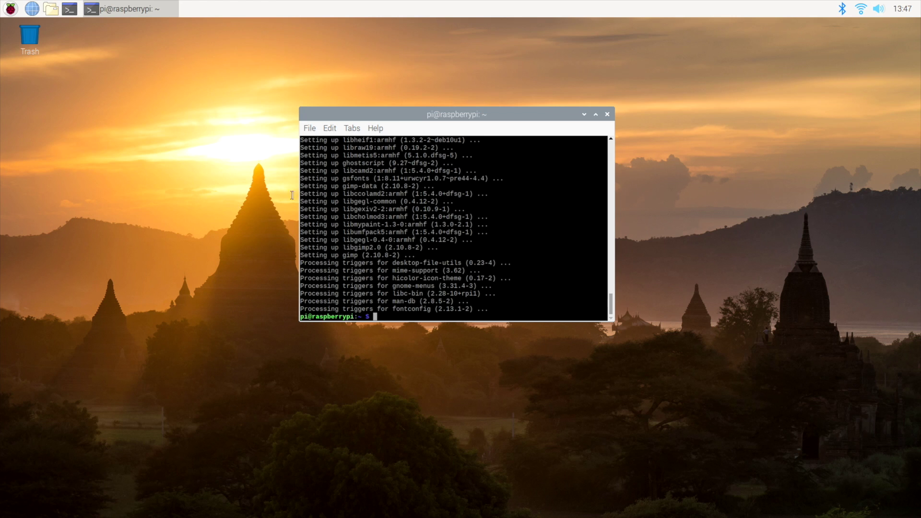
click(11, 9)
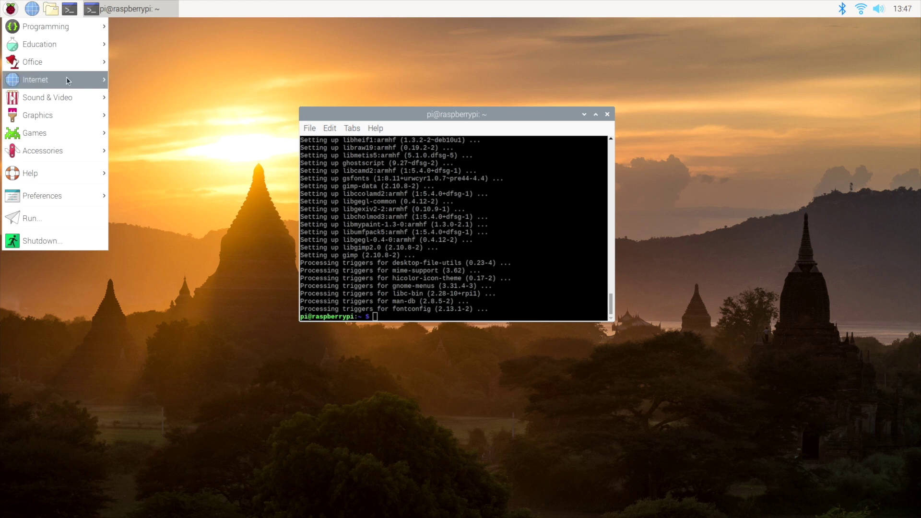
mouse_move(87, 119)
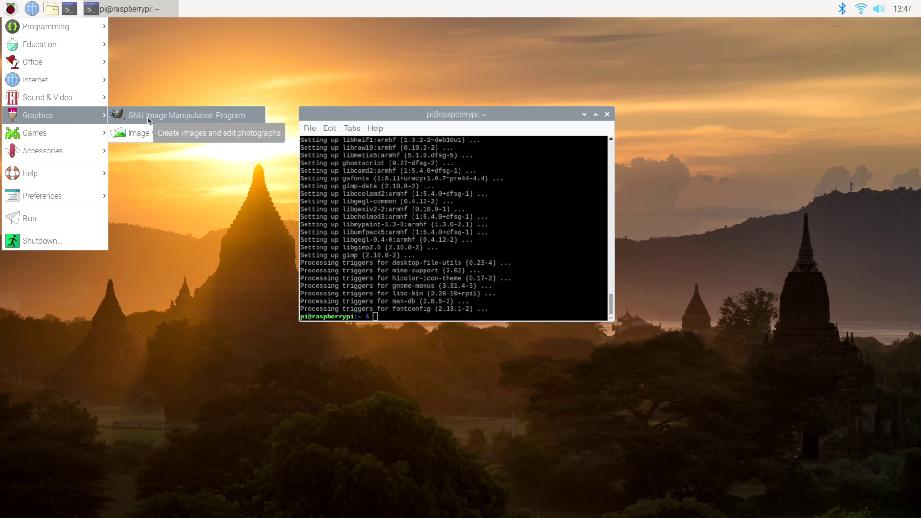
click(232, 112)
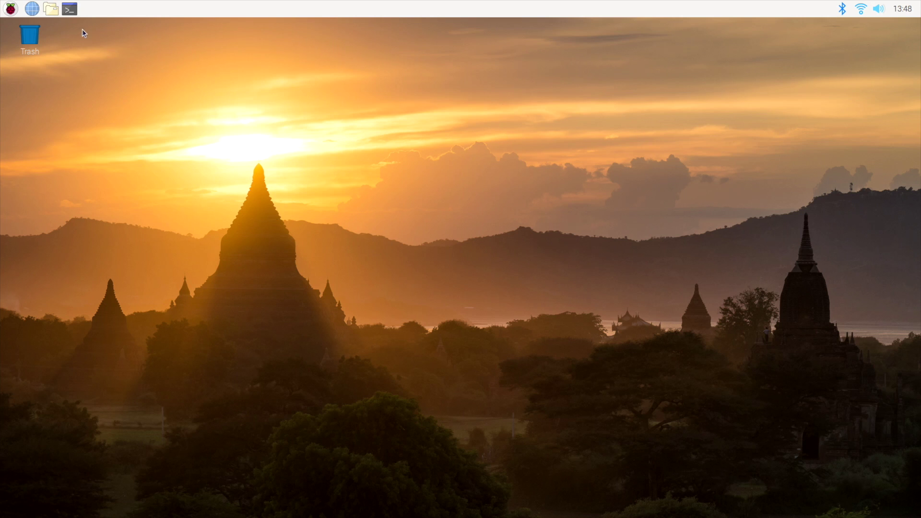
click(31, 9)
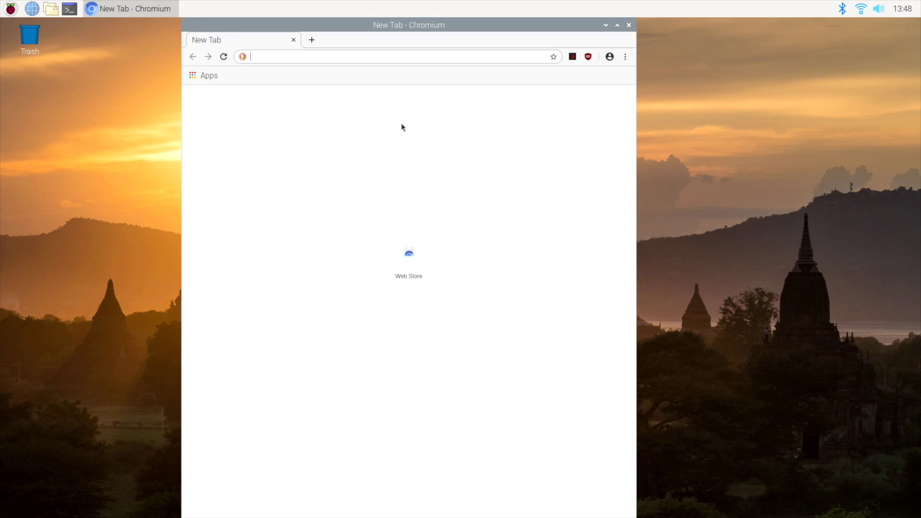
click(628, 25)
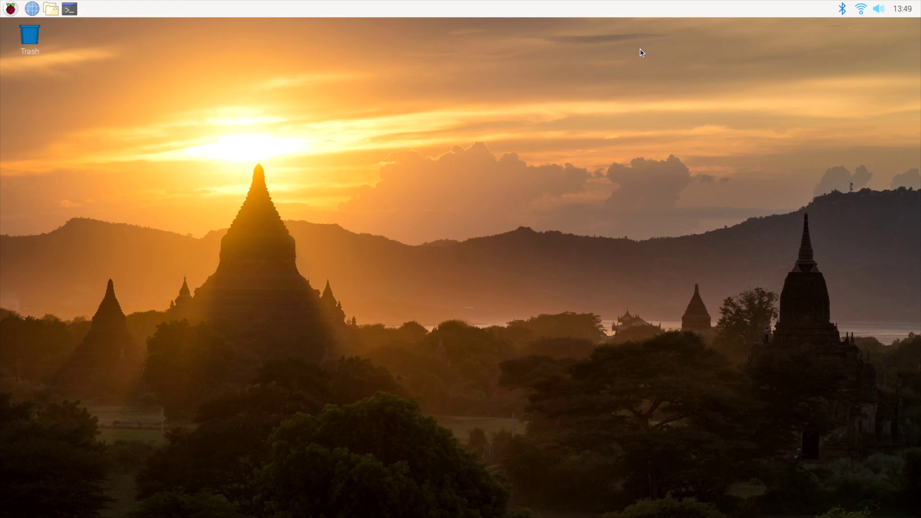